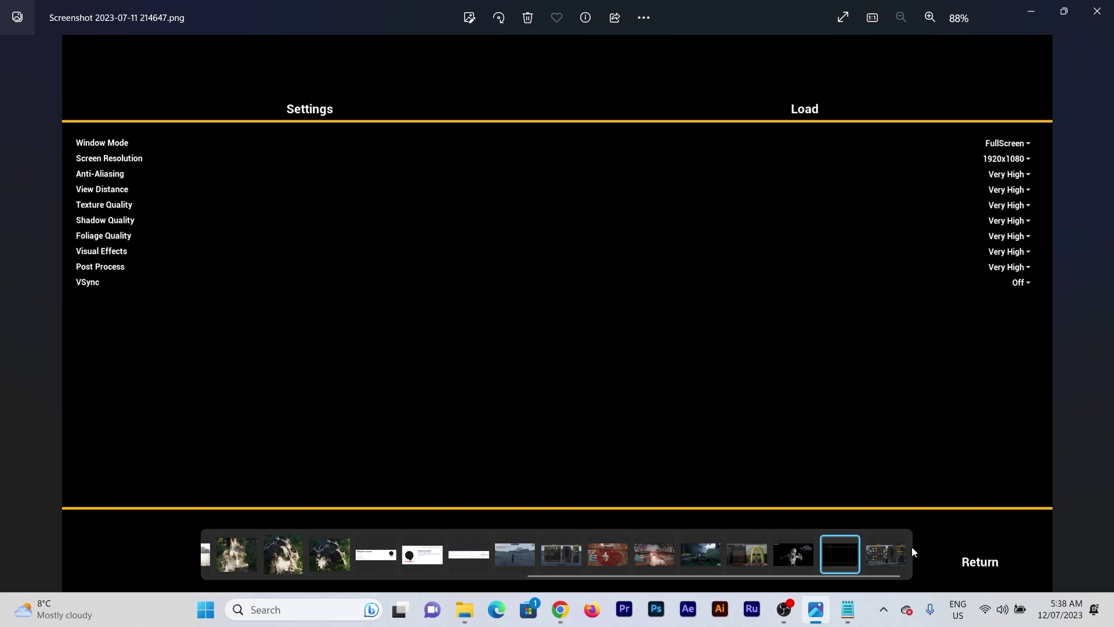
Bring the File Explorer window forward and show the Documents folder's contents.
mouse_move(466, 619)
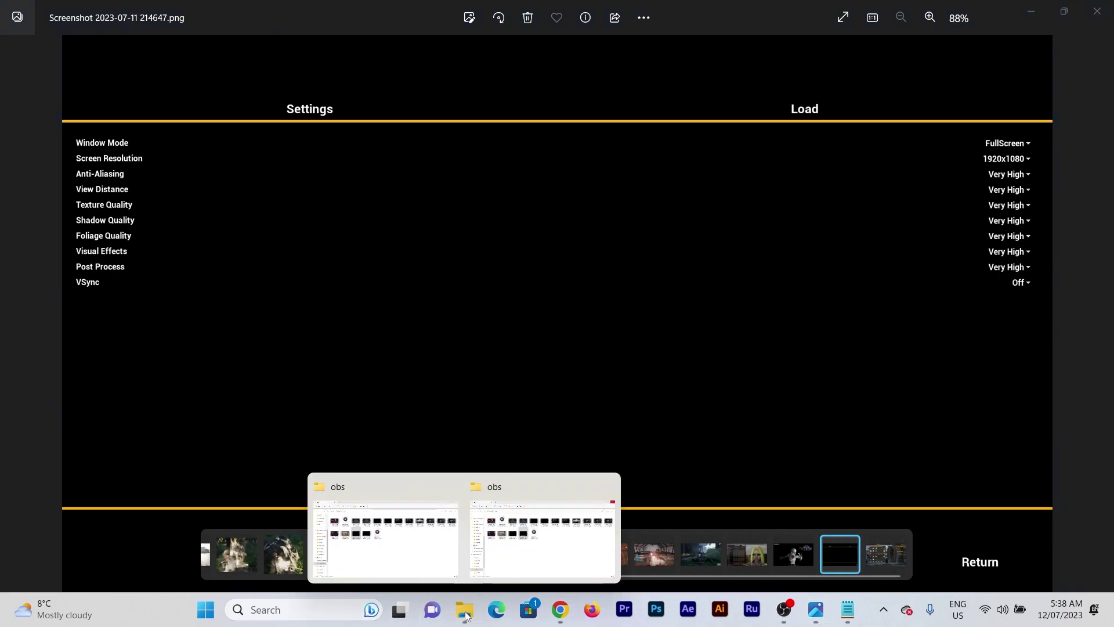
click(525, 529)
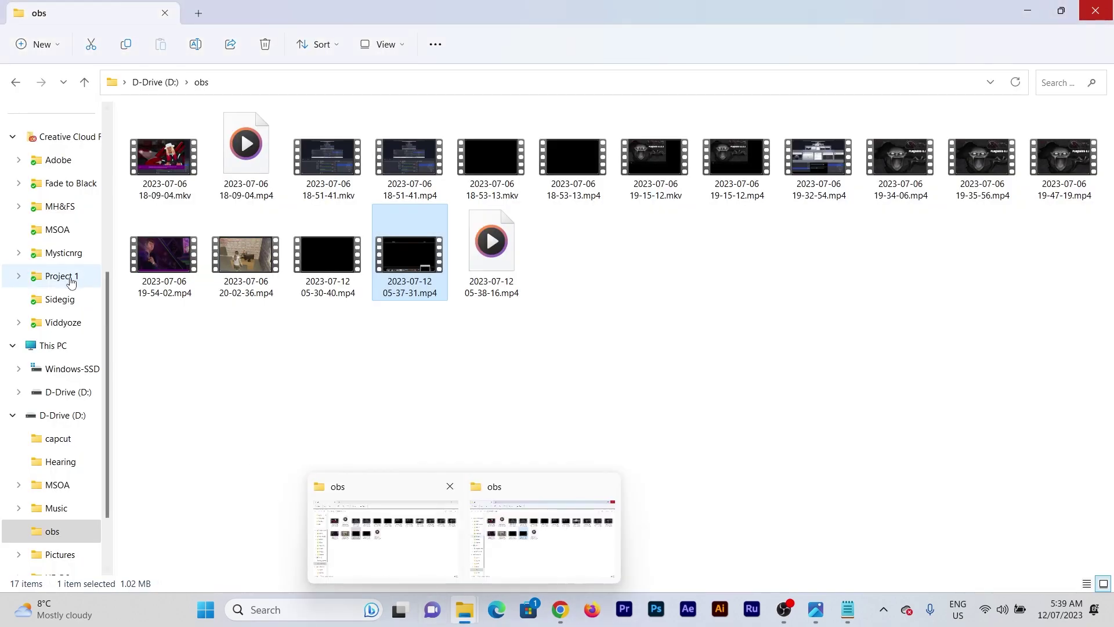
click(58, 230)
scroll(62, 233, up, 2)
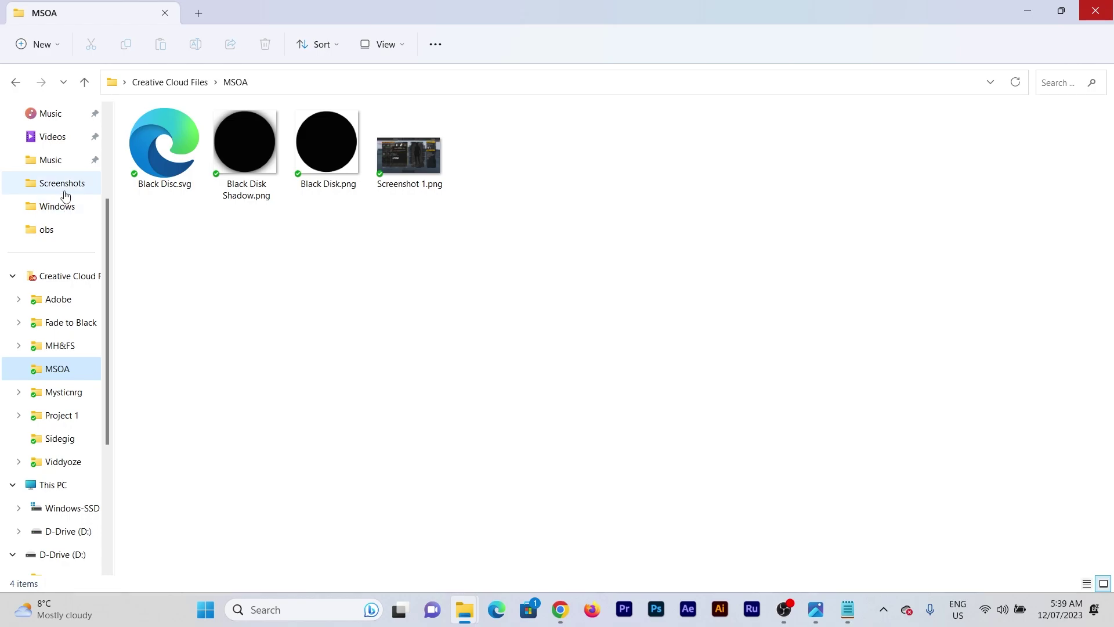
scroll(67, 197, up, 2)
click(64, 208)
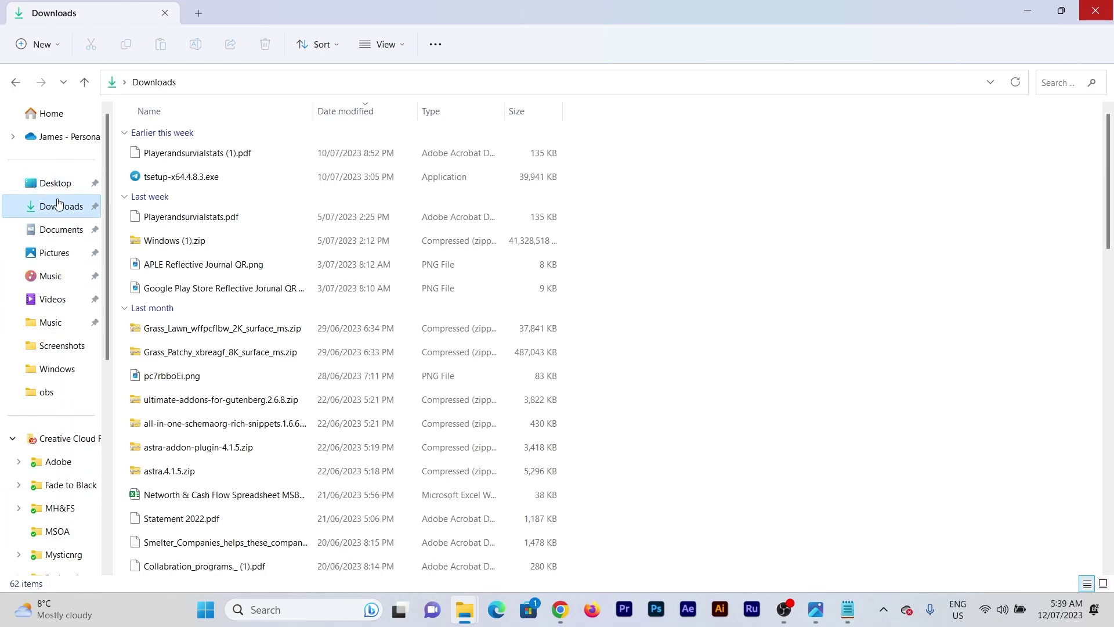
click(61, 230)
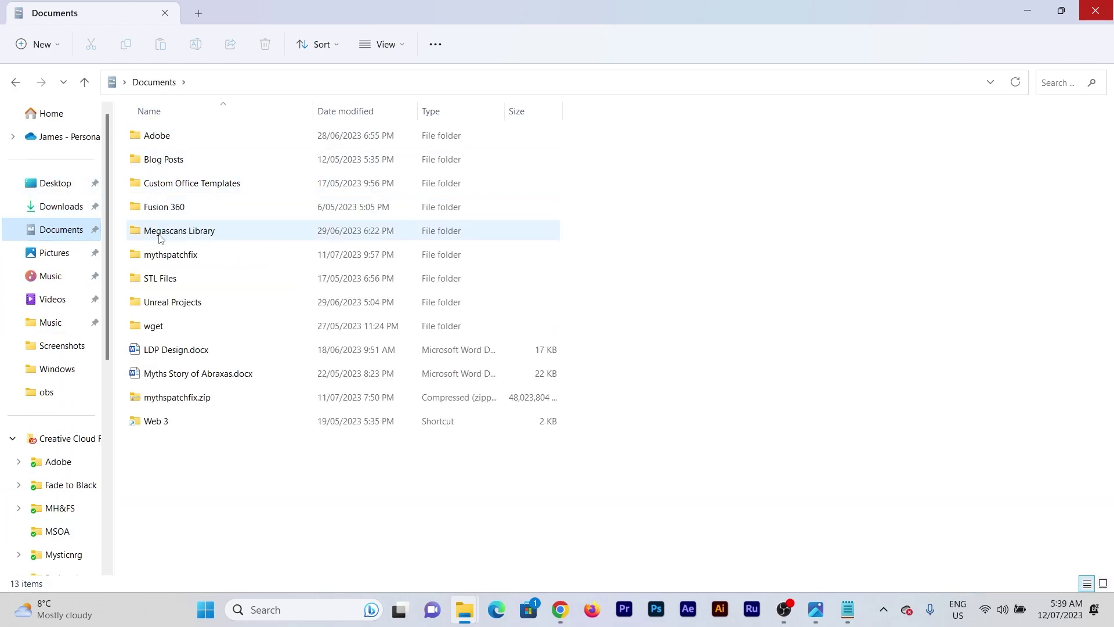
Go into mythspatchfix, then the inner mythspatchfix and its Windows build folder.
double_click(176, 256)
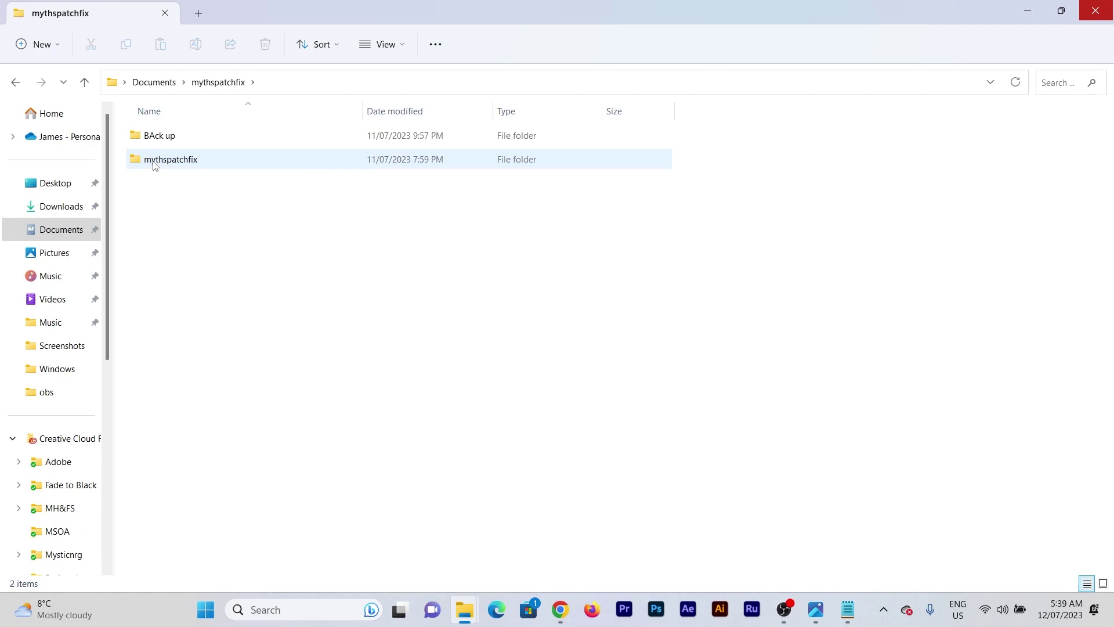
double_click(155, 162)
click(165, 141)
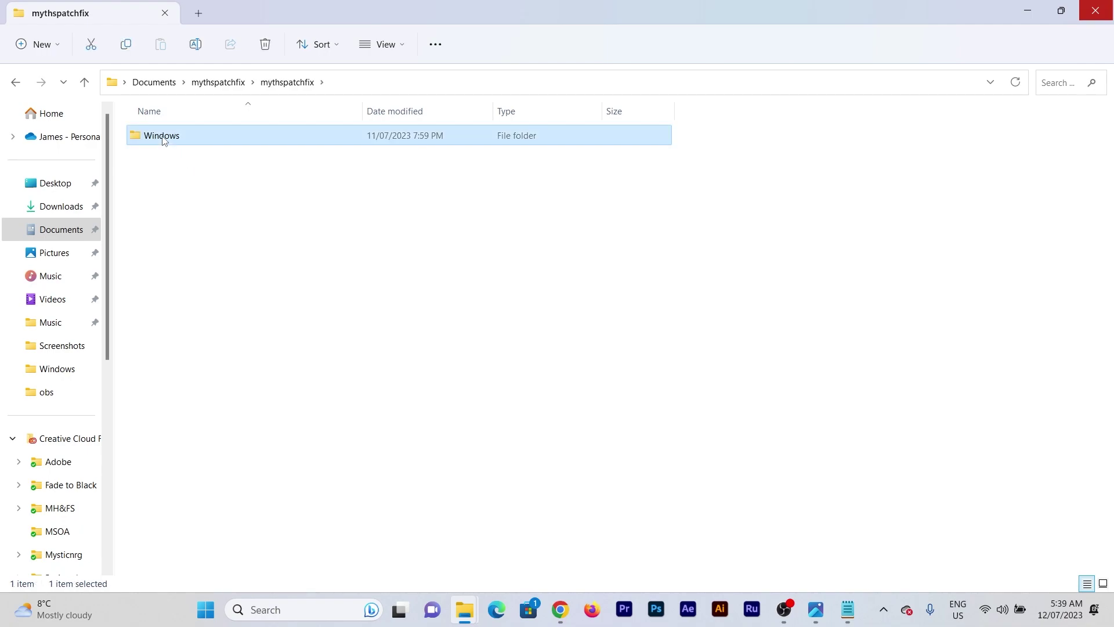
click(164, 139)
click(164, 139)
click(194, 172)
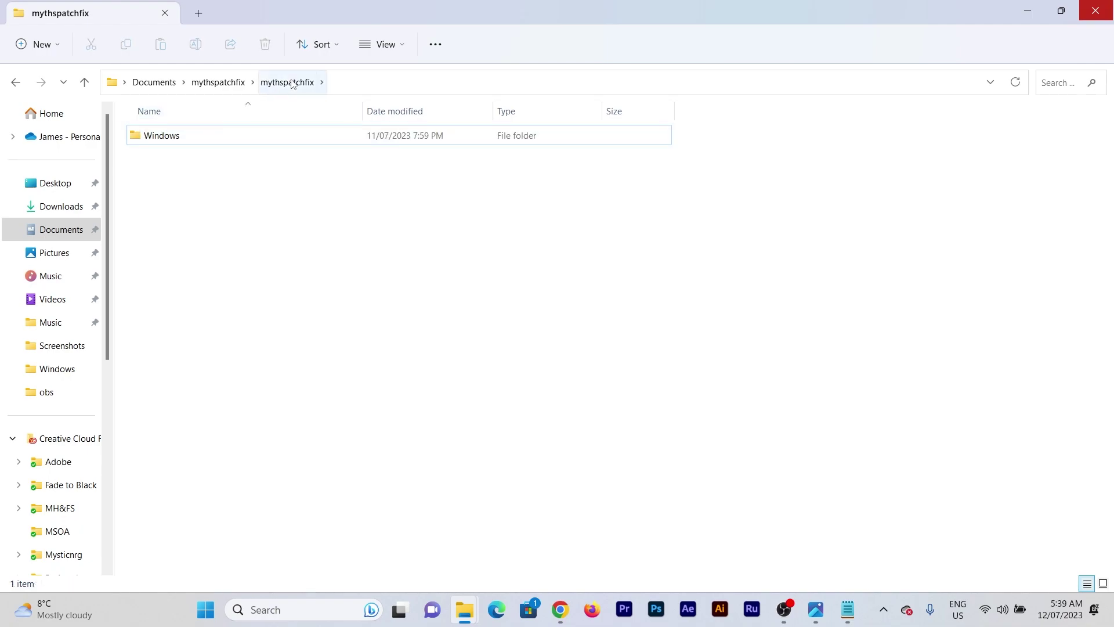
double_click(153, 139)
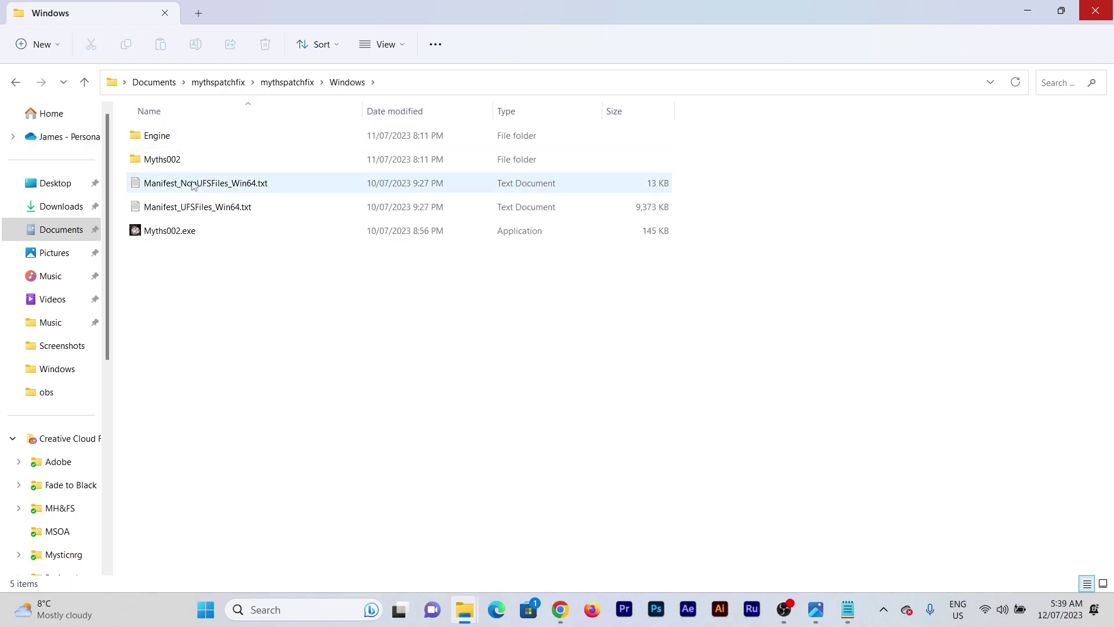
Go into Myths002 > Saved > Config > Windows and open GameUserSettings.ini.
double_click(161, 166)
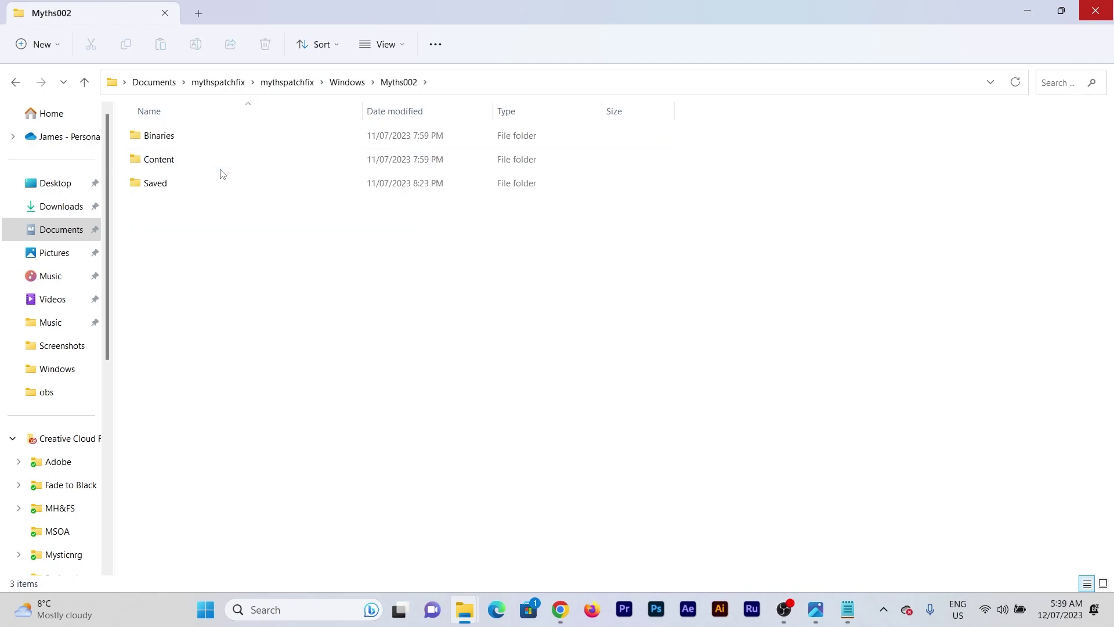
double_click(161, 186)
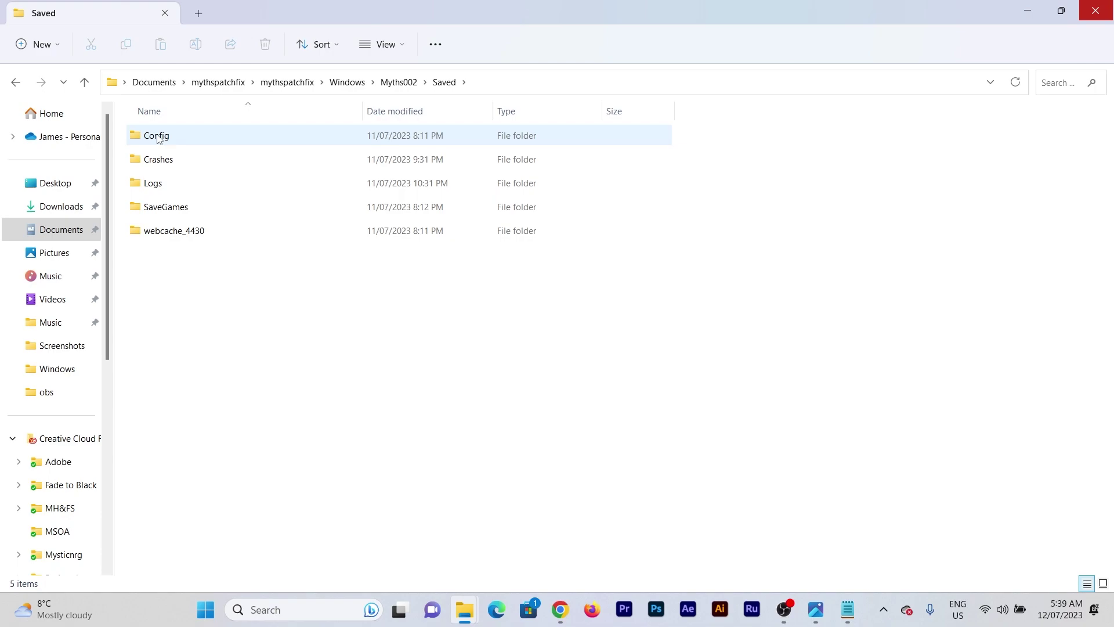
double_click(158, 137)
click(165, 161)
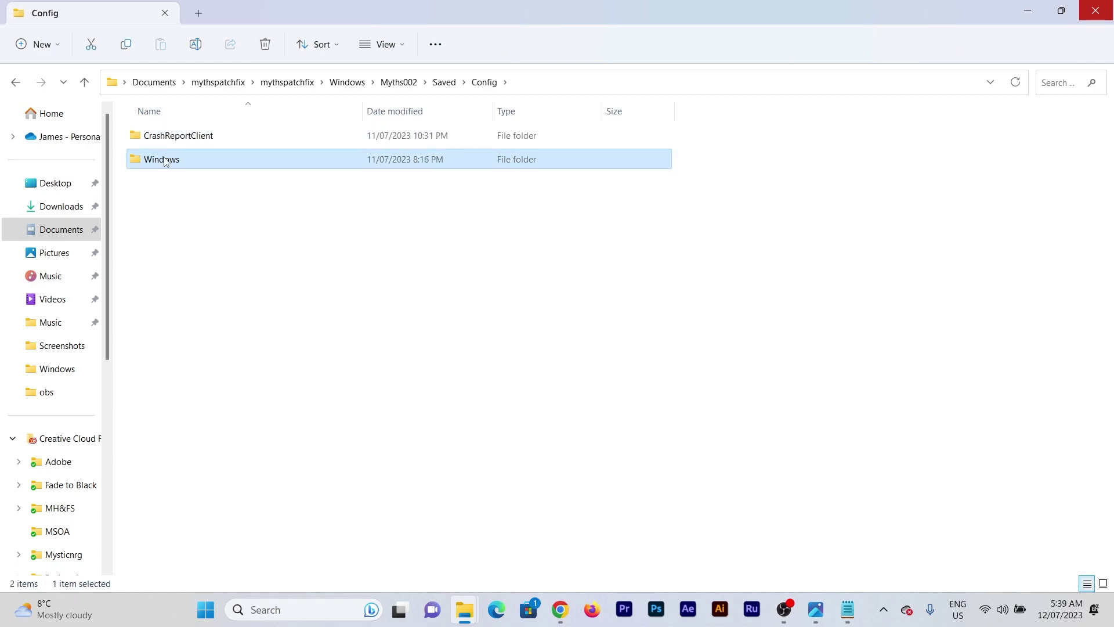
double_click(165, 160)
click(174, 426)
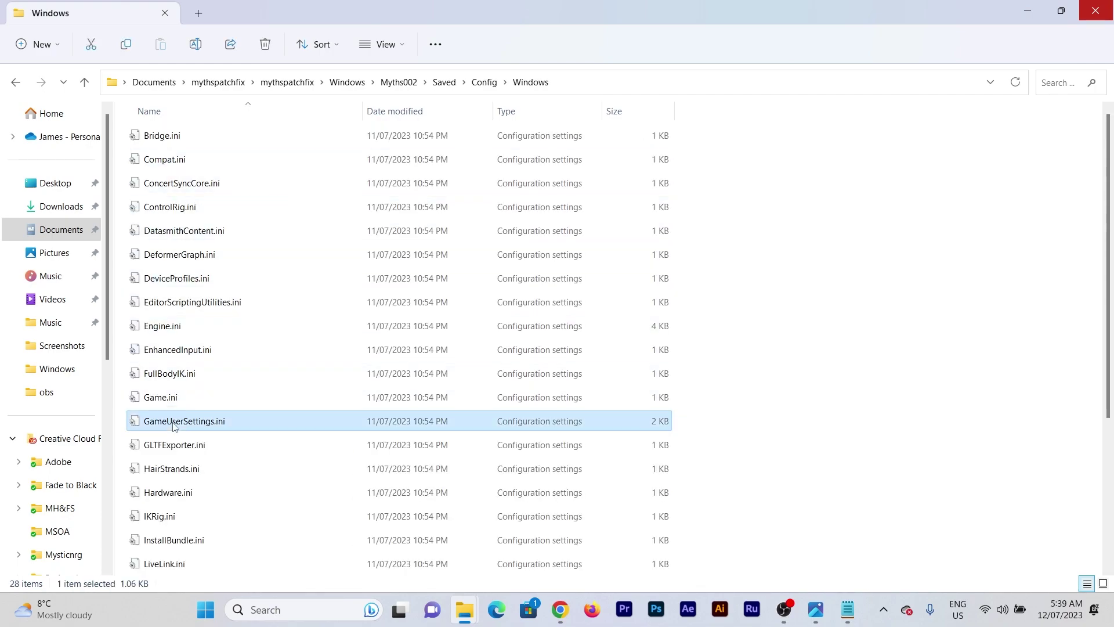
right_click(183, 424)
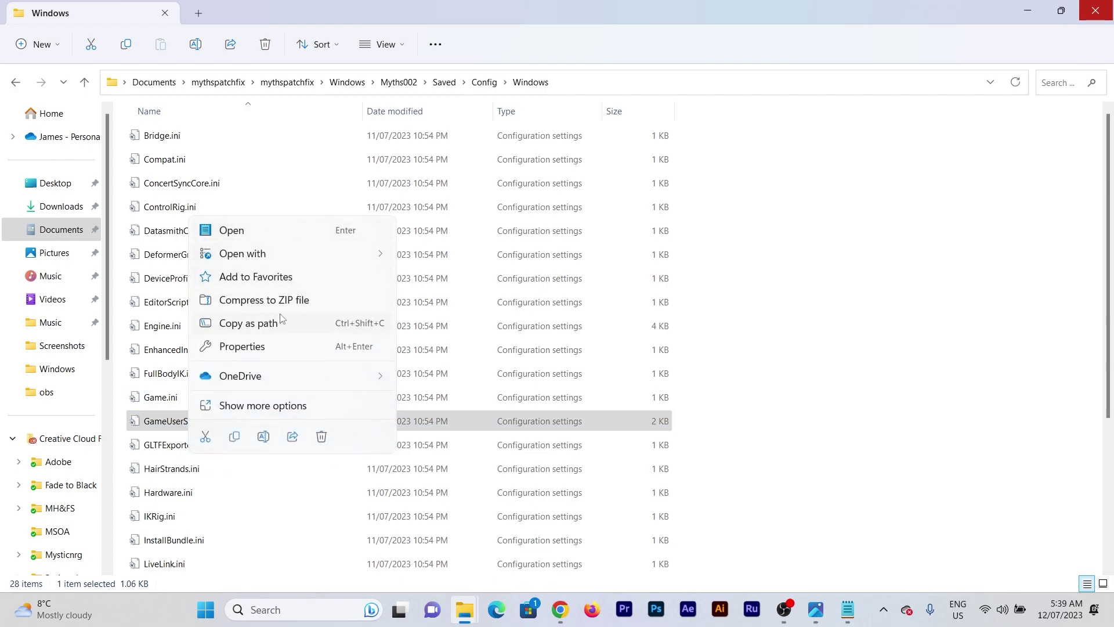
double_click(165, 427)
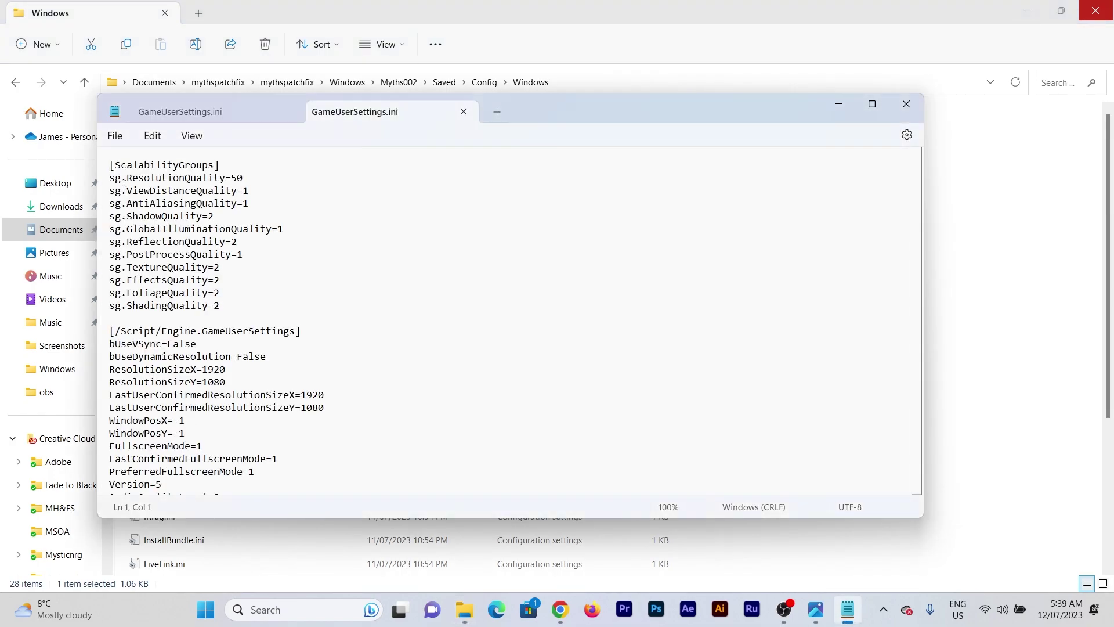
click(115, 136)
click(125, 232)
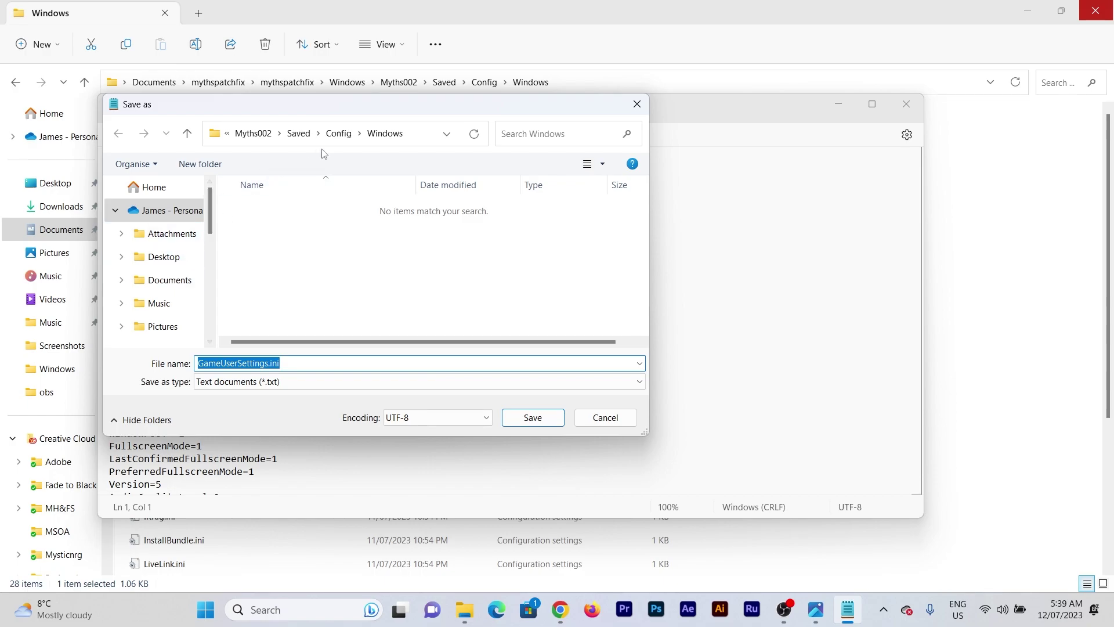
click(251, 134)
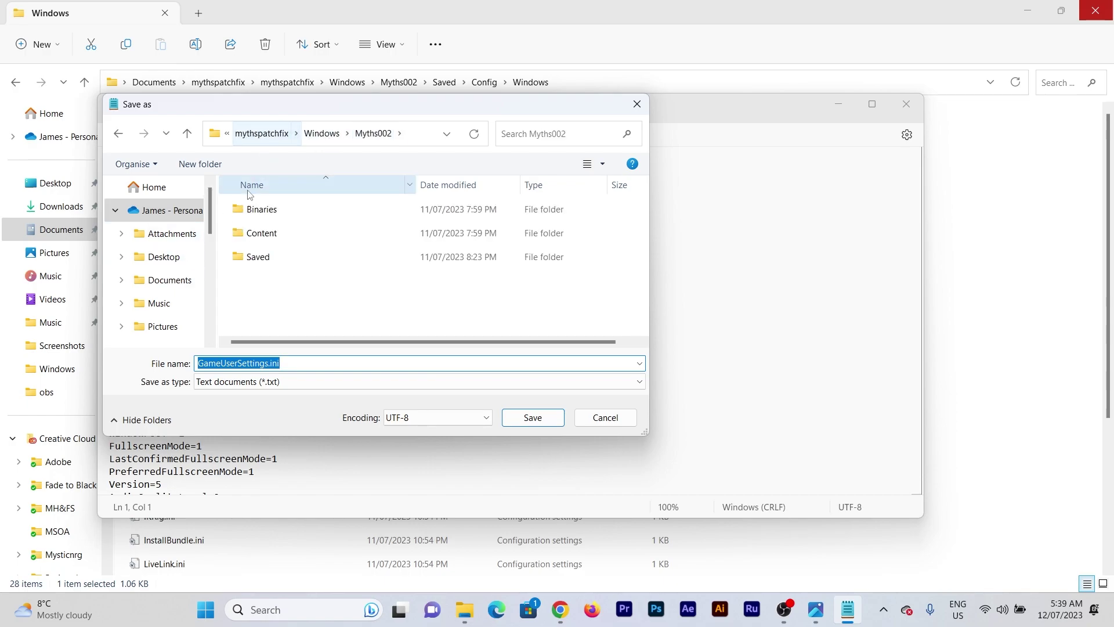
click(280, 134)
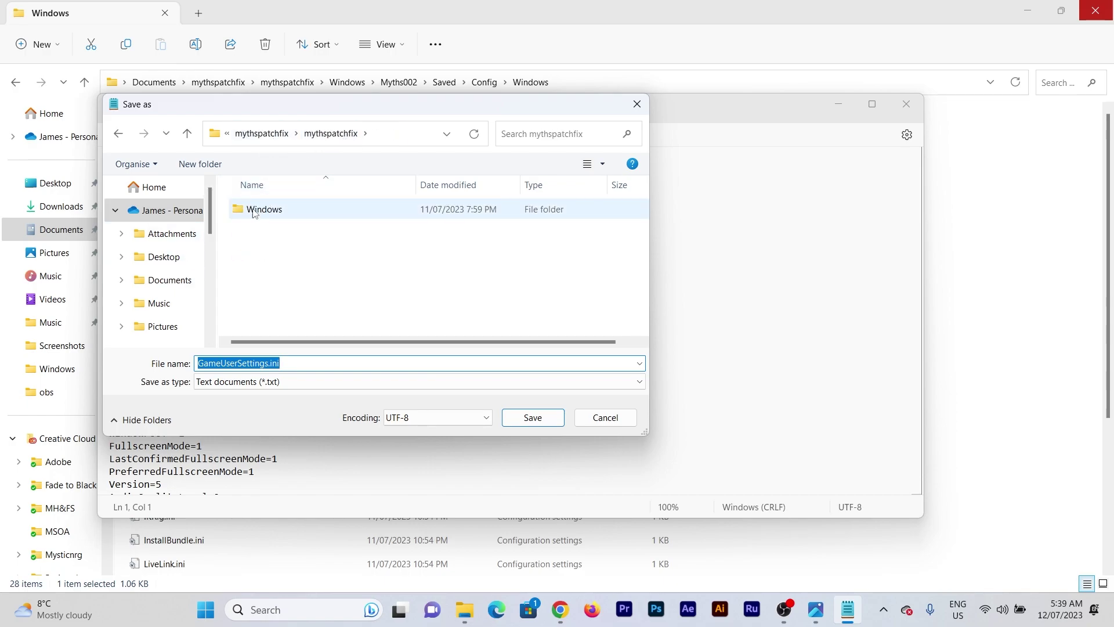
click(270, 134)
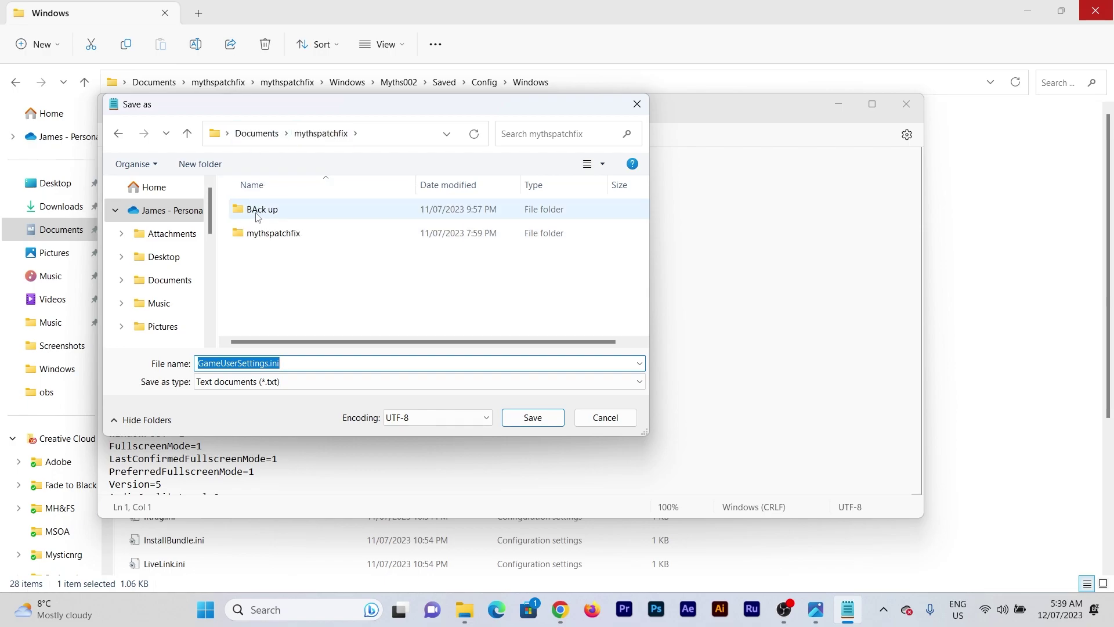
double_click(259, 213)
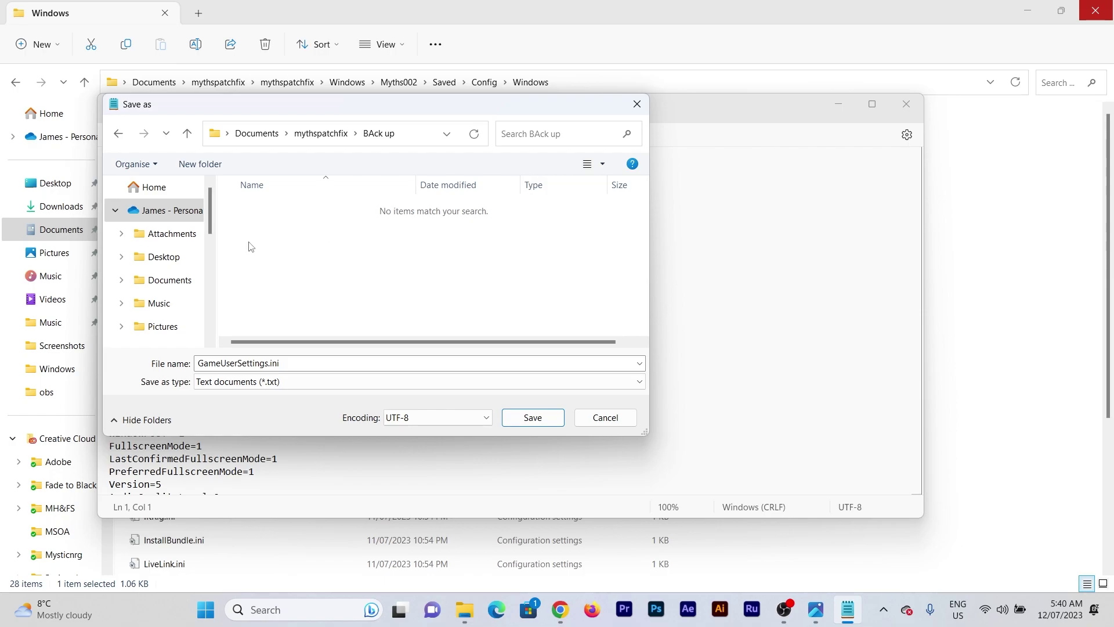
click(606, 417)
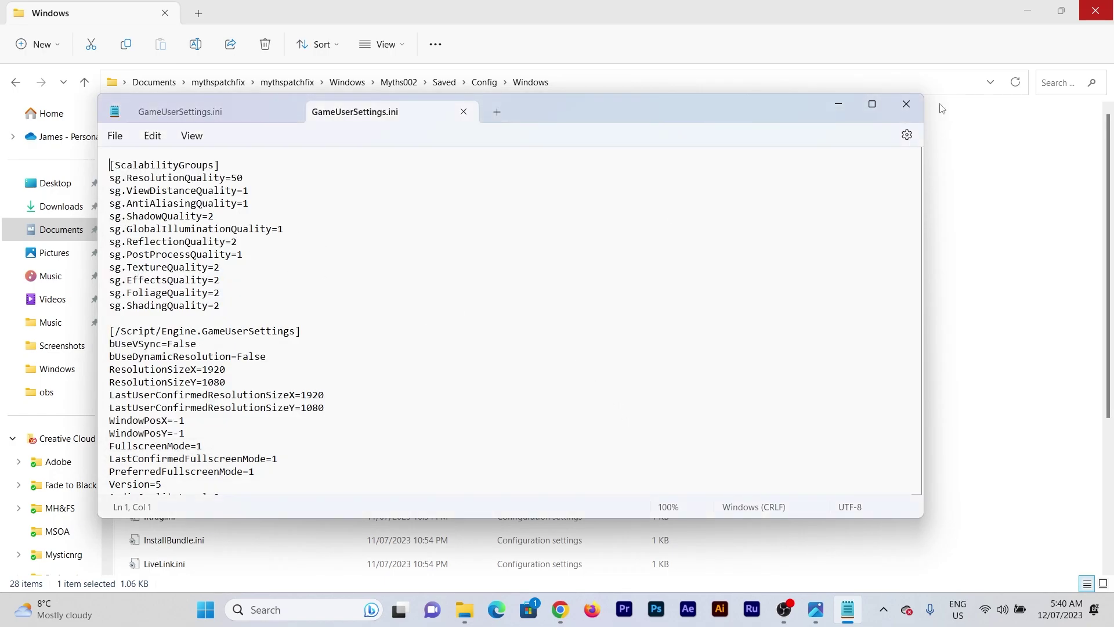
Snap Notepad to the right half and Explorer to the left, then go up to the outer mythspatchfix folder.
drag(720, 111, 1113, 87)
click(211, 142)
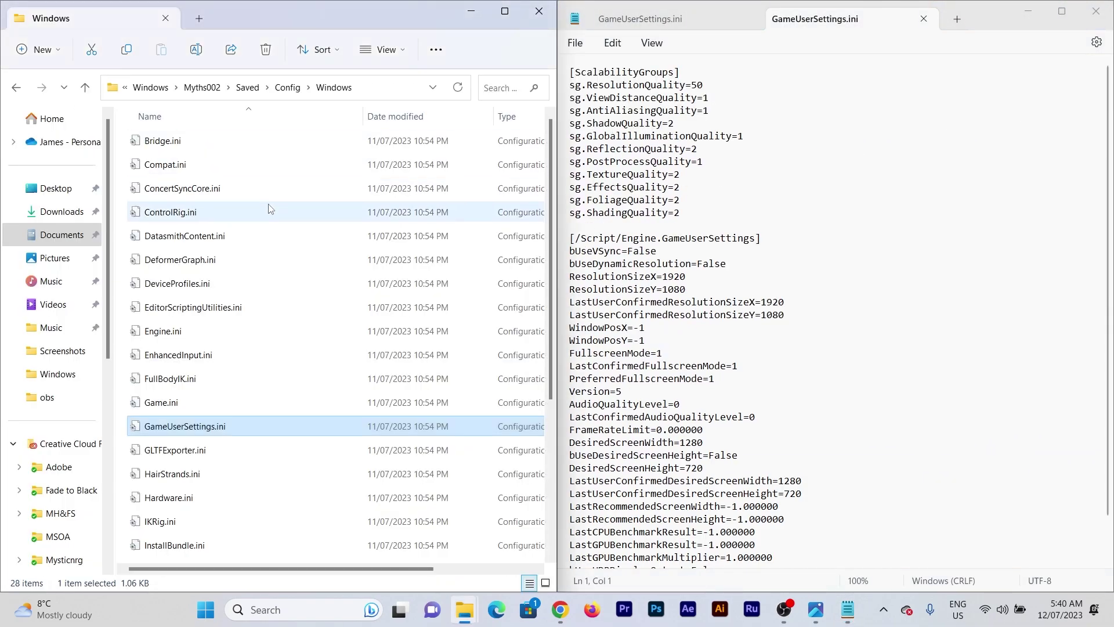
click(215, 93)
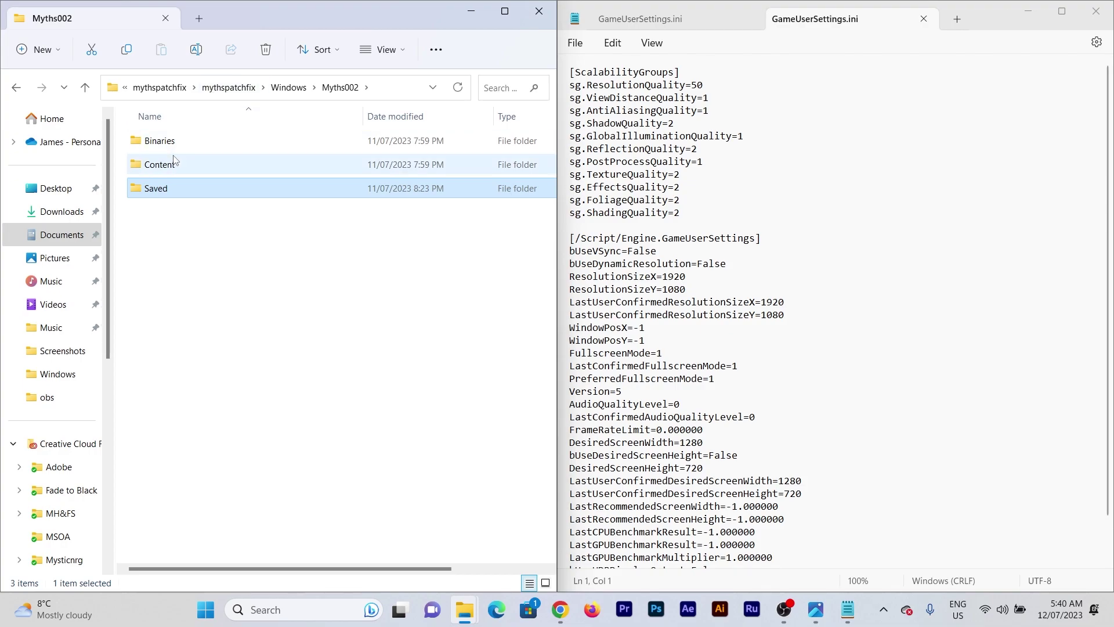
click(201, 93)
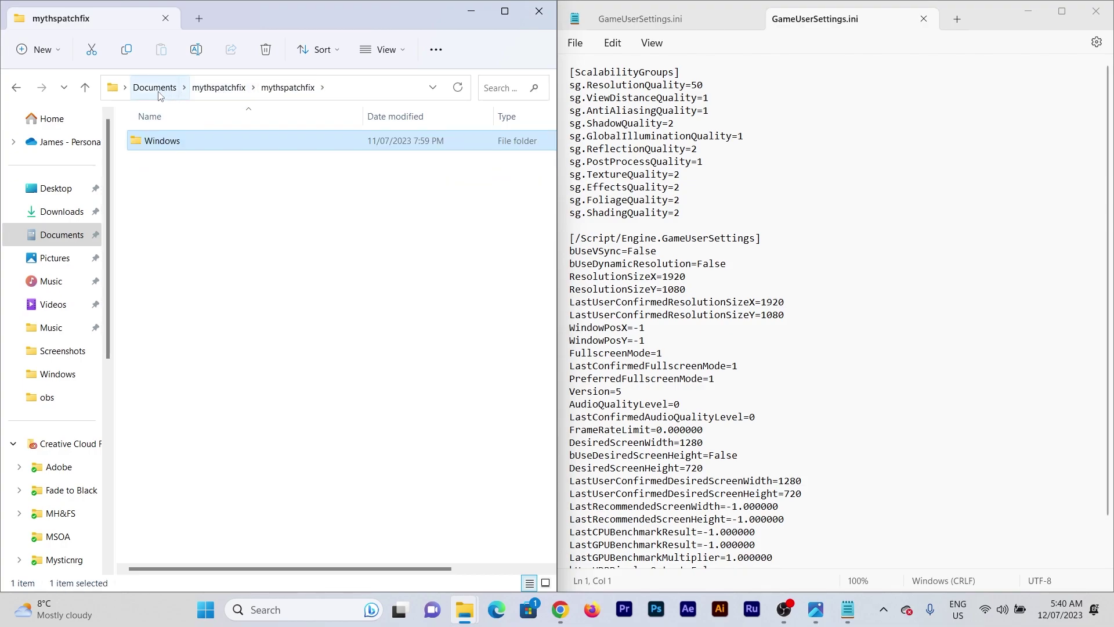
click(200, 92)
Open the BAck up folder's GameUserSettings.ini in Notepad and inspect its ViewDistanceQuality value.
double_click(173, 140)
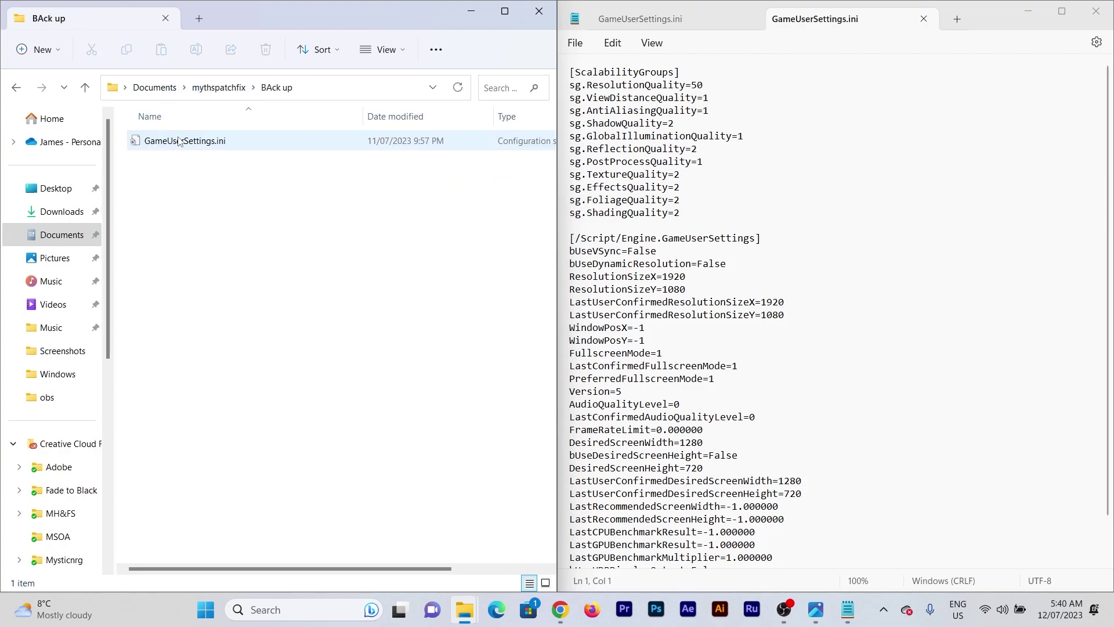
double_click(184, 141)
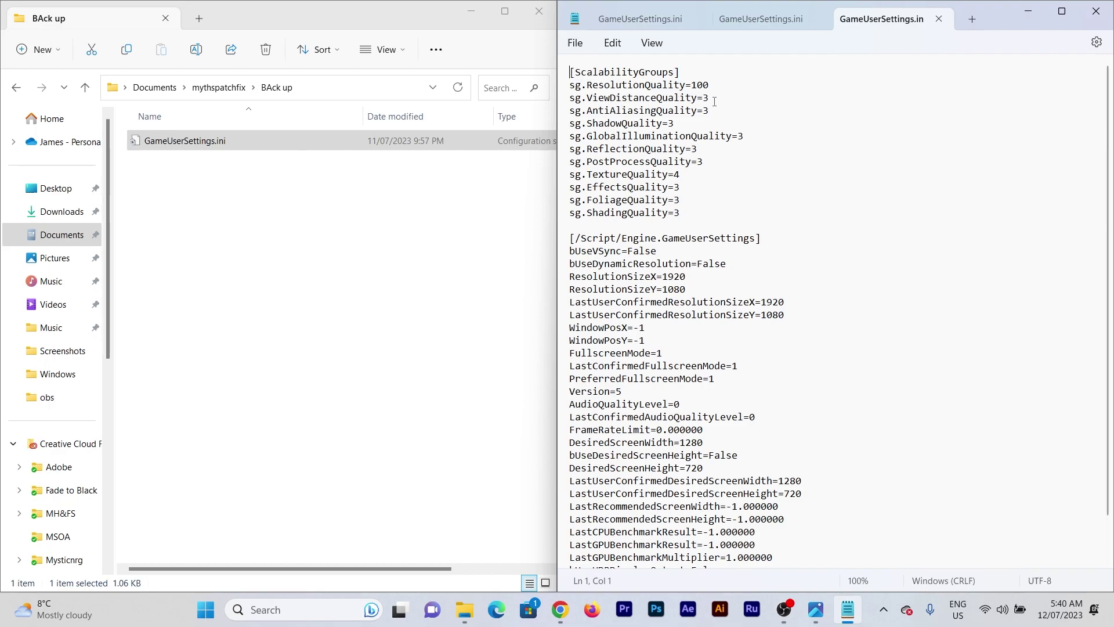
double_click(706, 99)
Close the GameUserSettings.ini tabs and Notepad, then go up to the mythspatchfix folder.
click(939, 19)
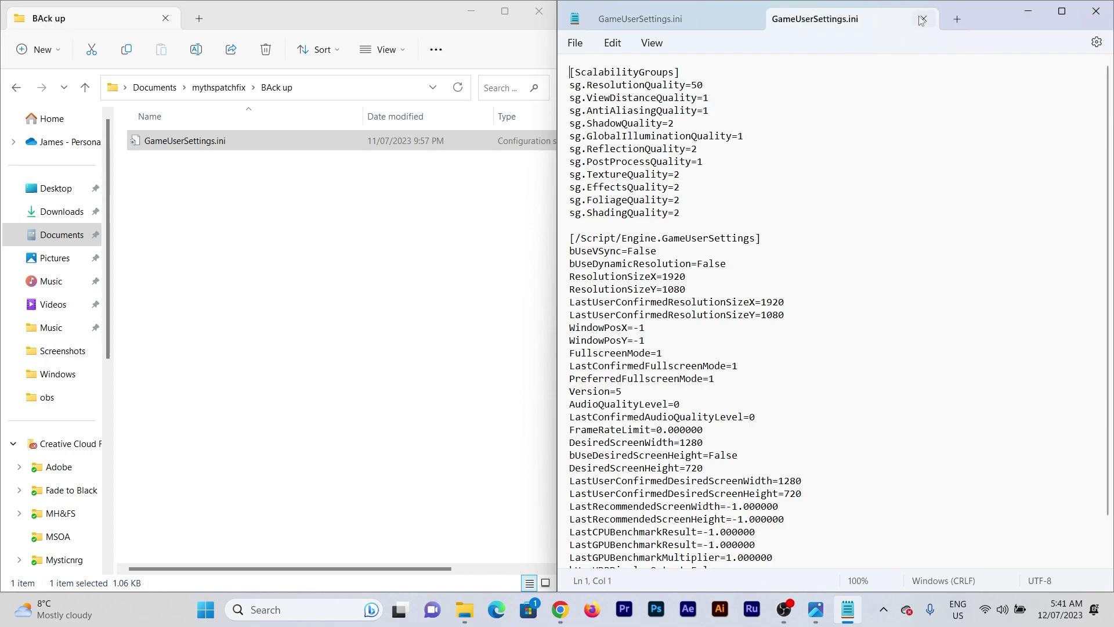
click(928, 19)
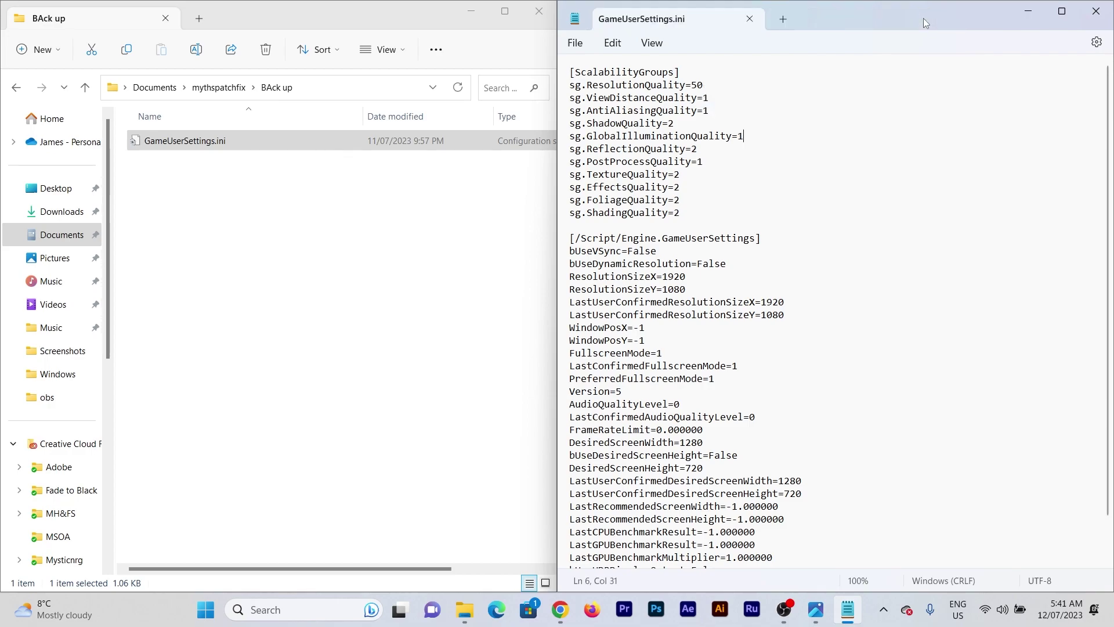
click(1099, 13)
click(407, 246)
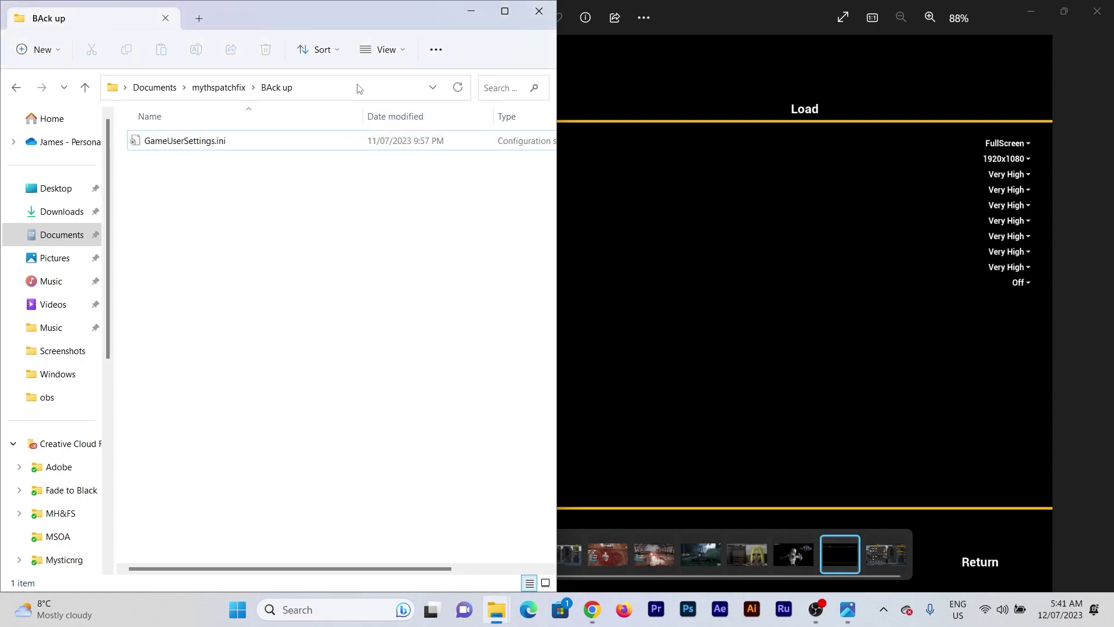
click(211, 93)
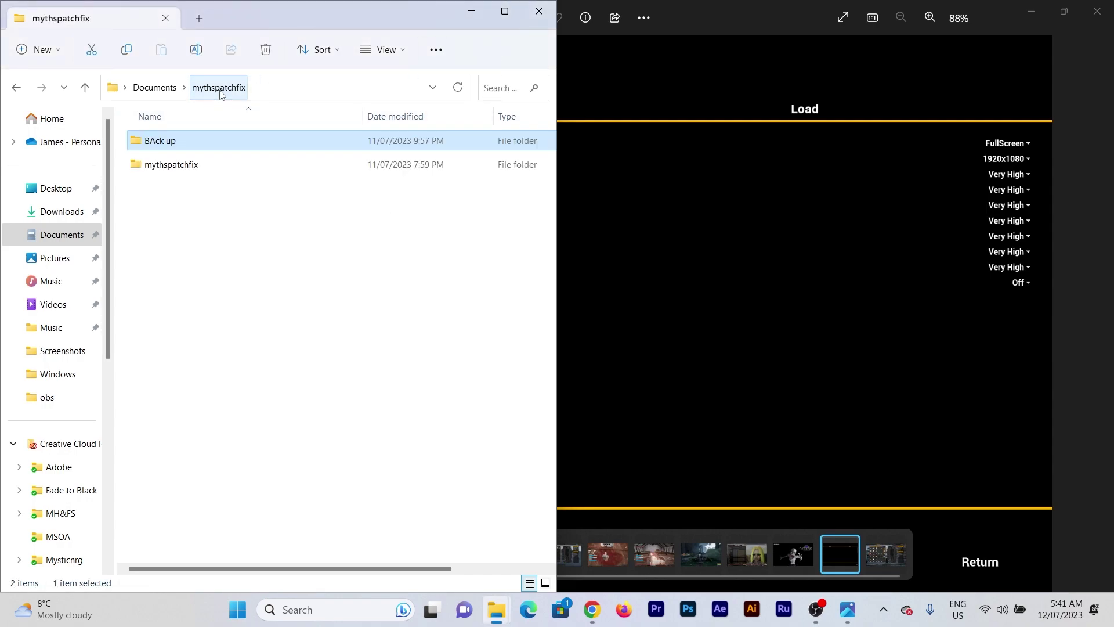
Browse inner mythspatchfix > Windows > Myths002 > Saved > Config > Windows and select the original GameUserSettings.ini.
click(164, 166)
double_click(164, 166)
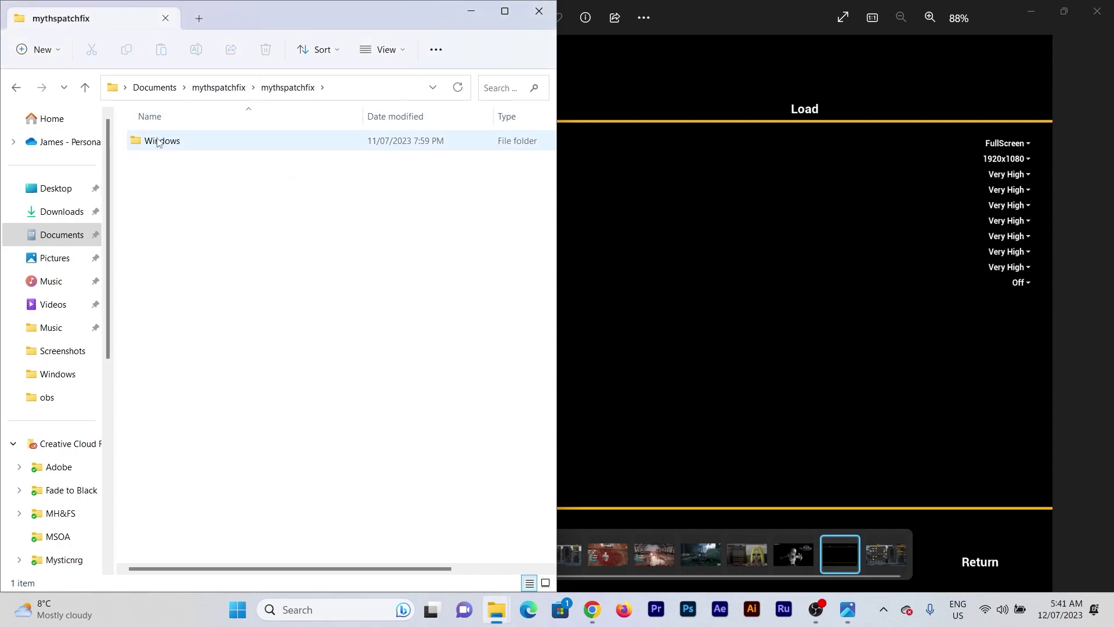
double_click(156, 142)
double_click(161, 167)
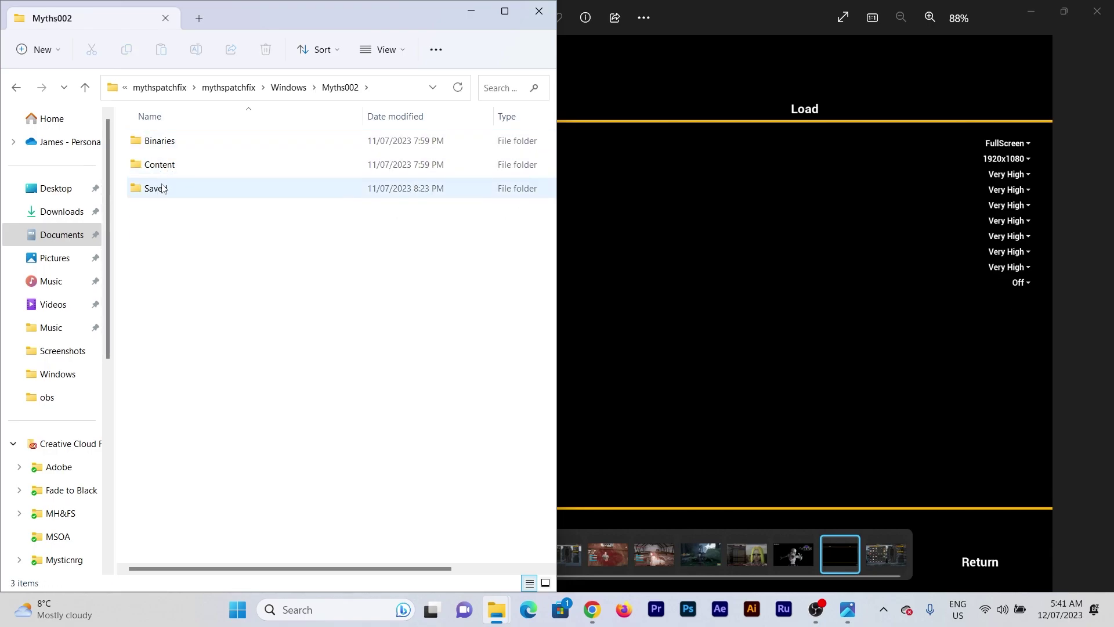
double_click(164, 188)
double_click(168, 143)
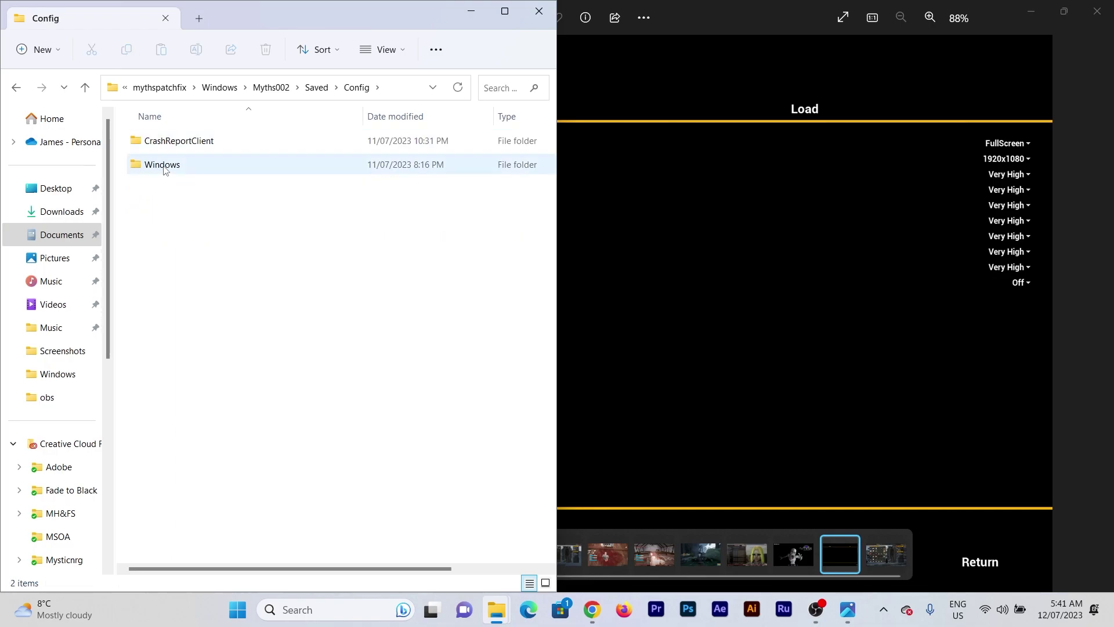
double_click(165, 166)
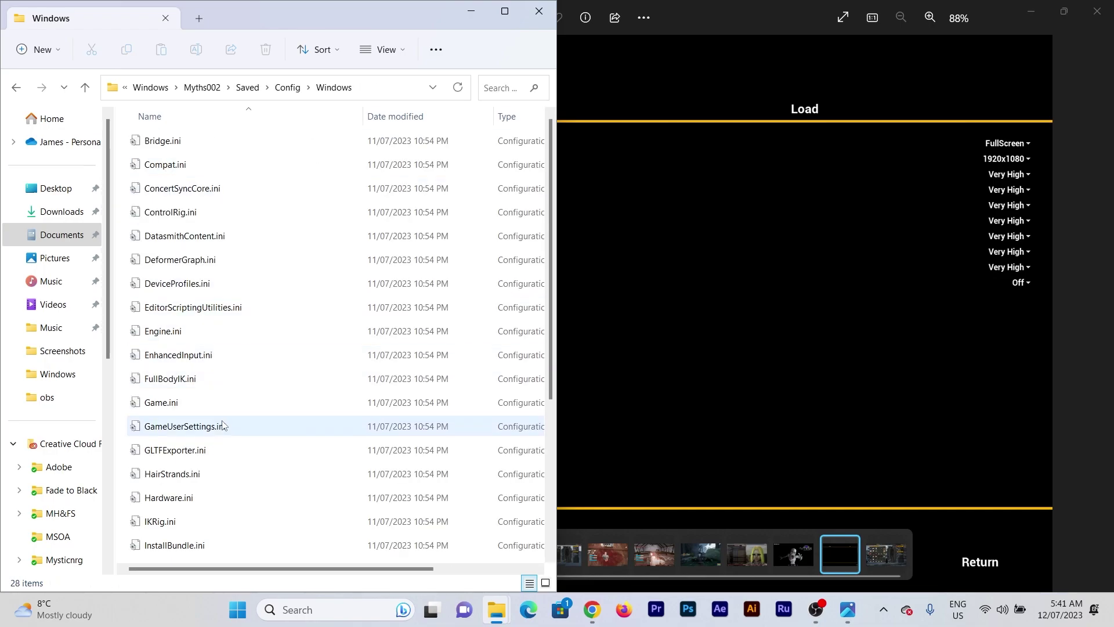
click(186, 428)
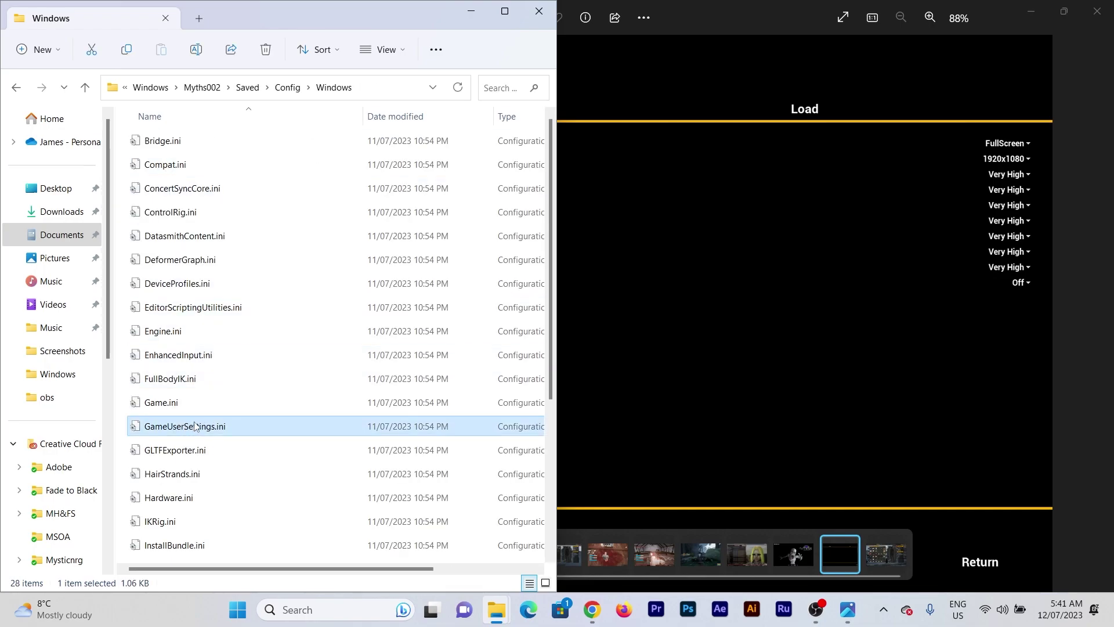
double_click(180, 427)
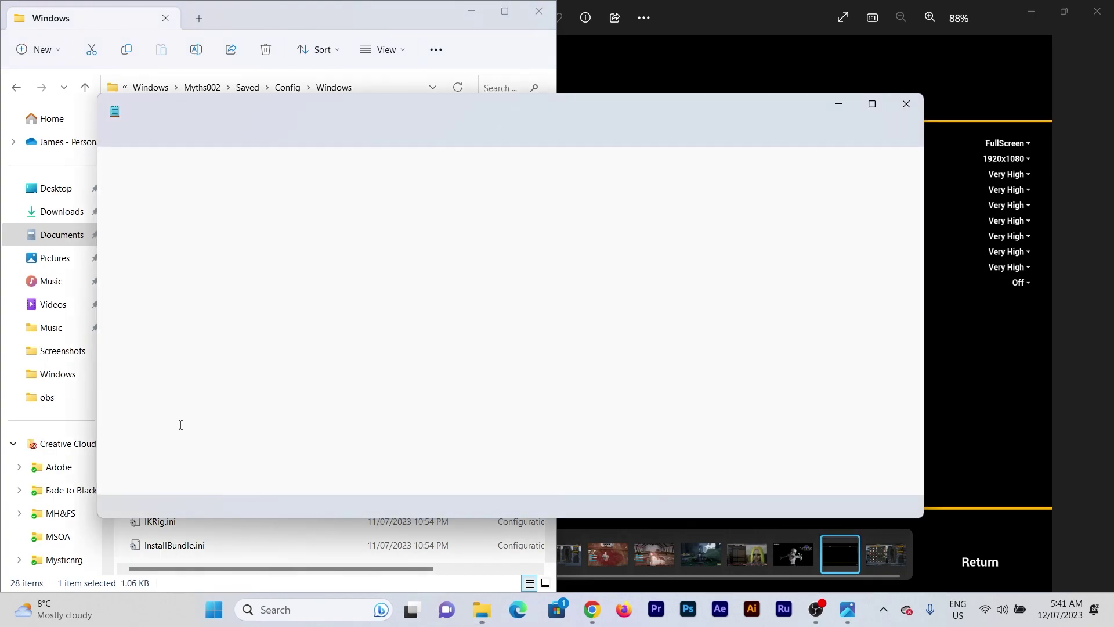